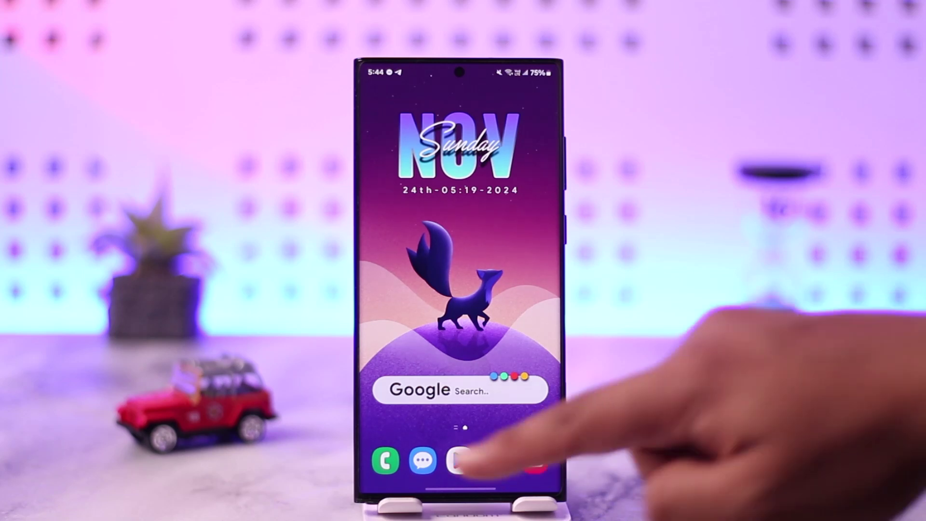
# Launch the Phone app from the dock and show its overflow menu with Settings and Trash.
pyautogui.click(385, 459)
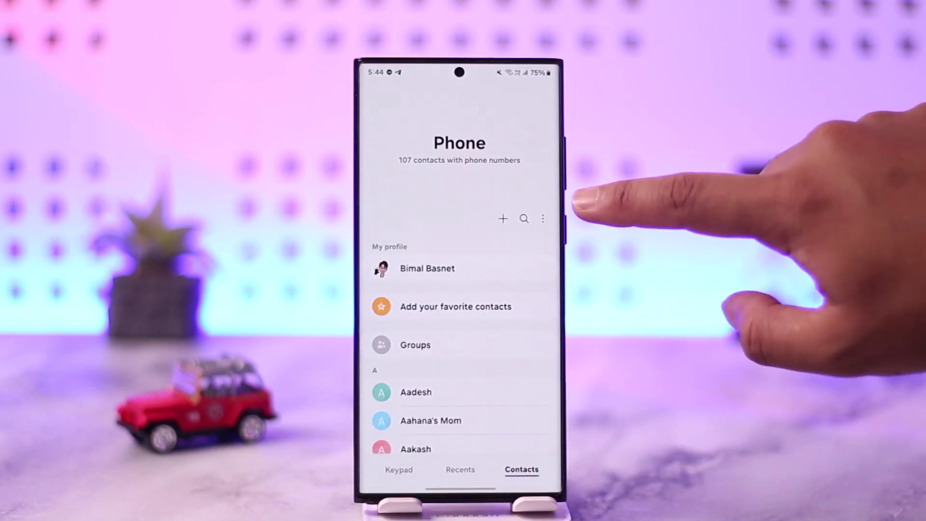
pyautogui.click(542, 218)
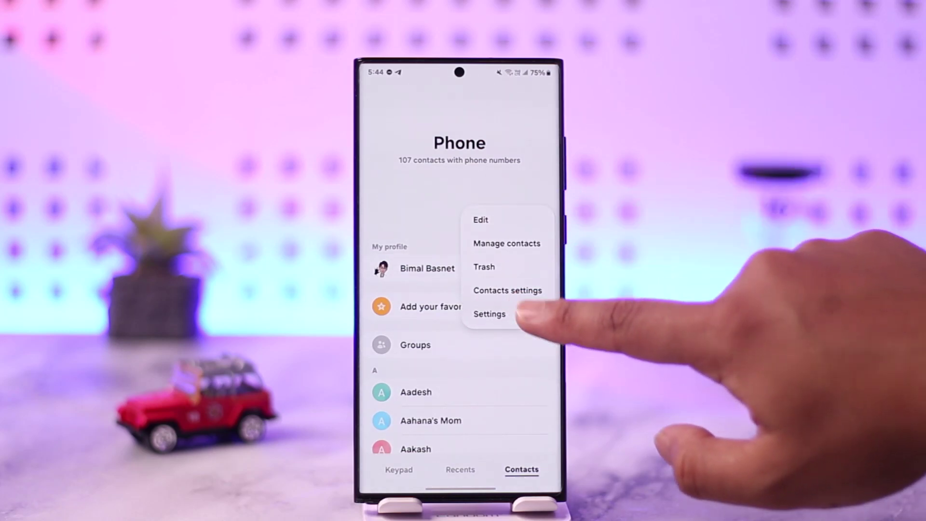
# Choose Settings from the overflow menu to reach Call settings listing Block numbers.
pyautogui.click(499, 312)
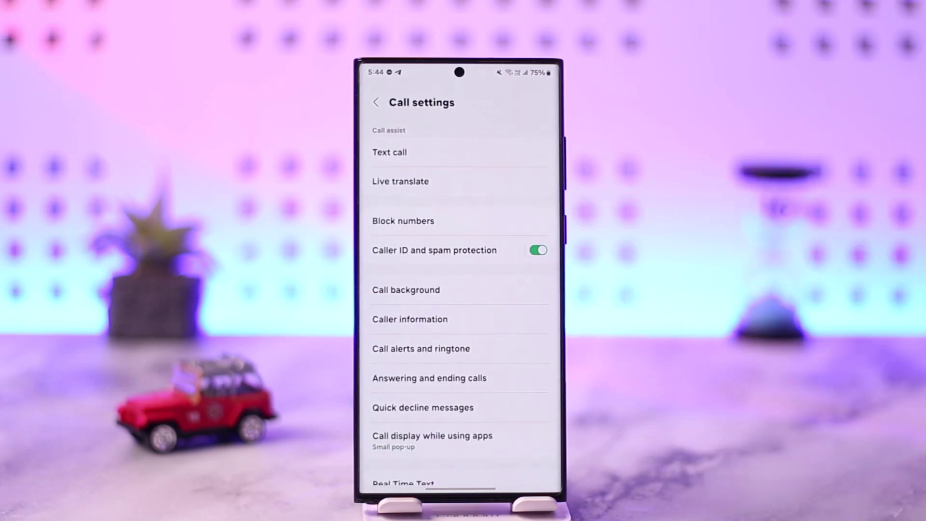